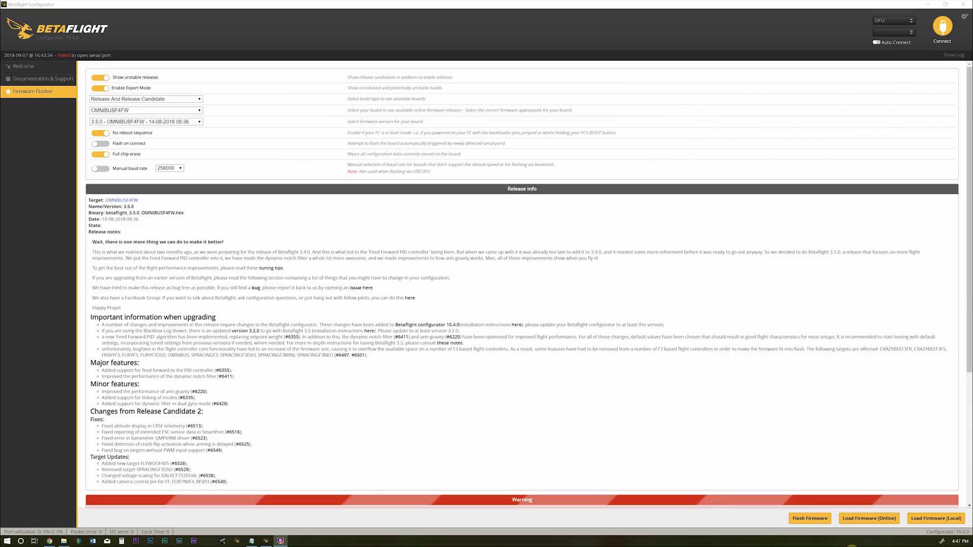
Load the OMNIBUSF4FW 3.5.0 firmware from the online source and flash it to the board
{"action": "left_click", "coordinate": [862, 521]}
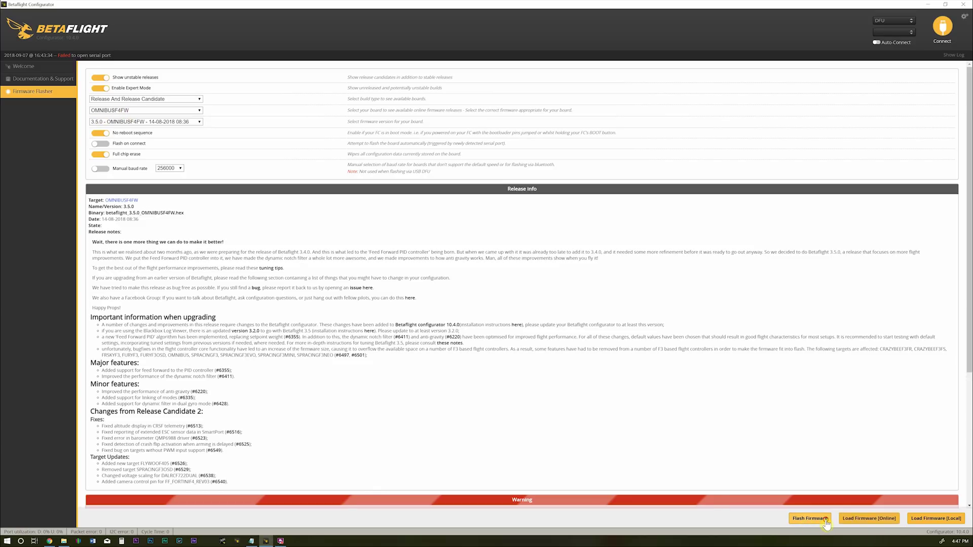
{"action": "left_click", "coordinate": [826, 522]}
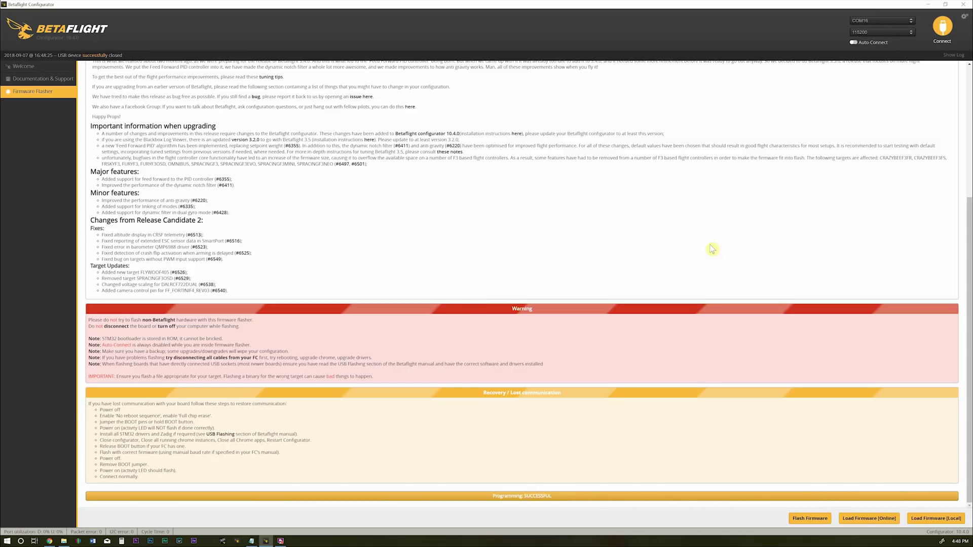
Connect to the flight controller and set the telemetry output of UART3 to SmartPort
{"action": "left_click", "coordinate": [944, 32]}
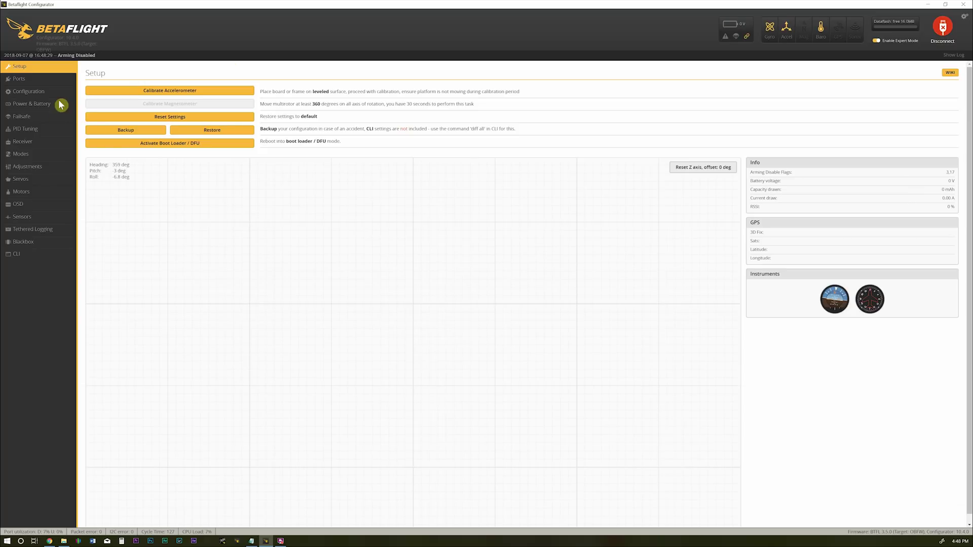
{"action": "left_click", "coordinate": [42, 80]}
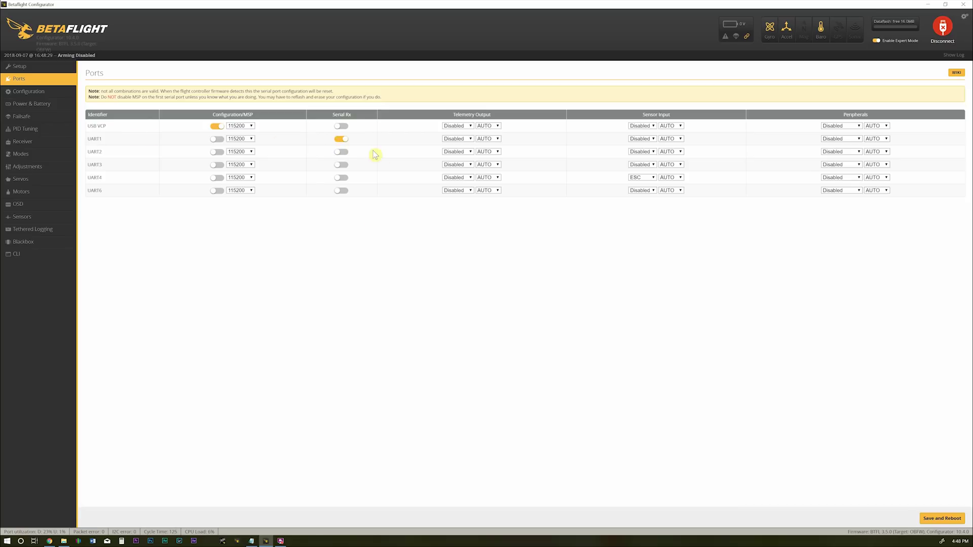
{"action": "left_click", "coordinate": [454, 167]}
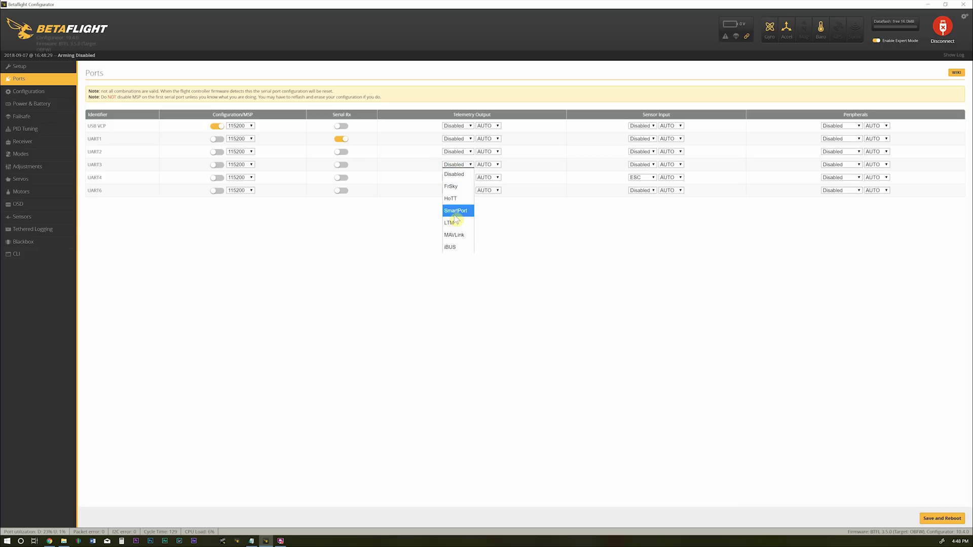
{"action": "left_click", "coordinate": [455, 214]}
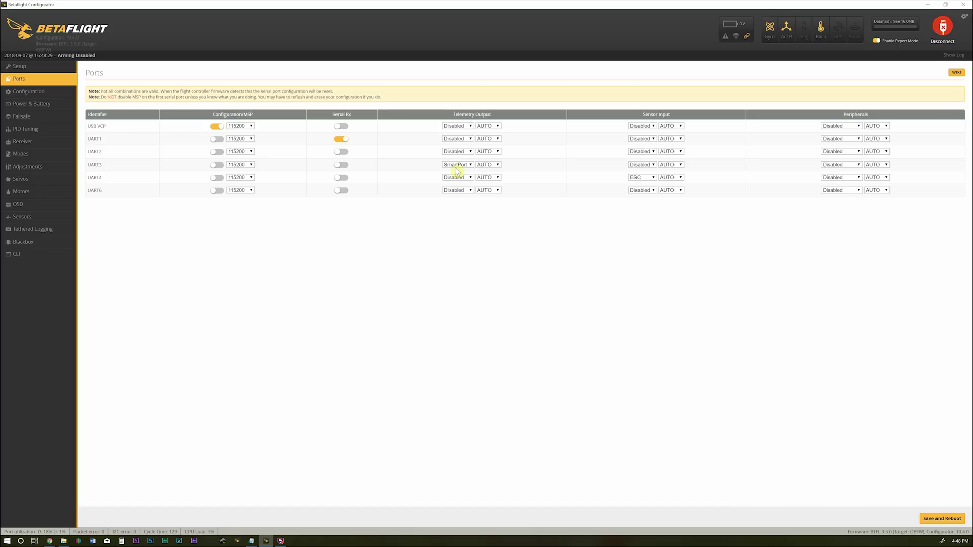
Set the peripheral of UART2 to TBS SmartAudio, then save the port settings with a reboot and recheck them
{"action": "left_click", "coordinate": [841, 153]}
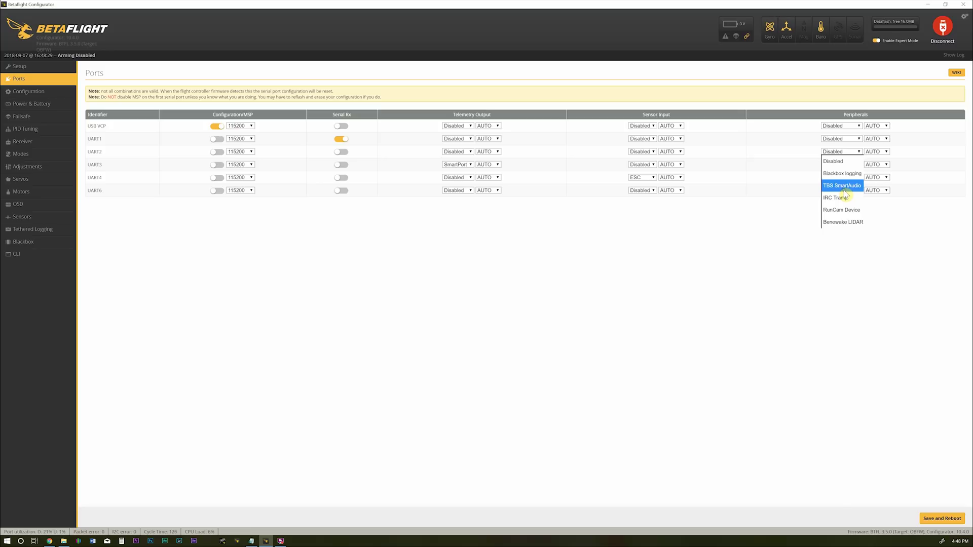
{"action": "left_click", "coordinate": [844, 189]}
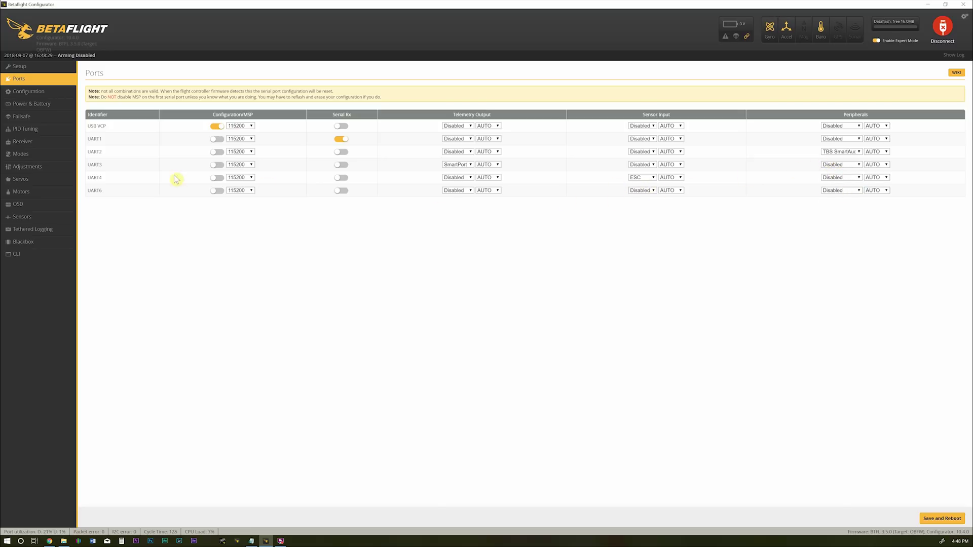
{"action": "left_click", "coordinate": [934, 514]}
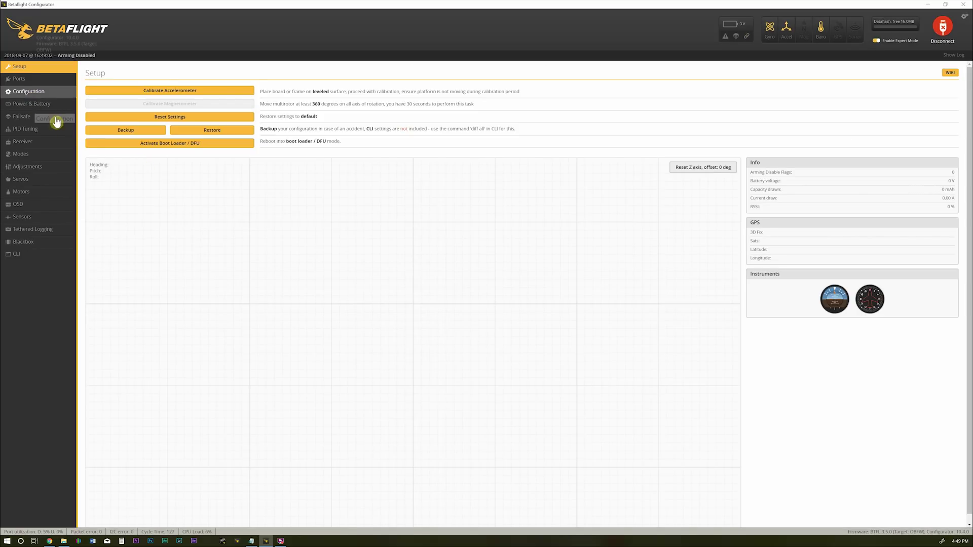
{"action": "left_click", "coordinate": [43, 80]}
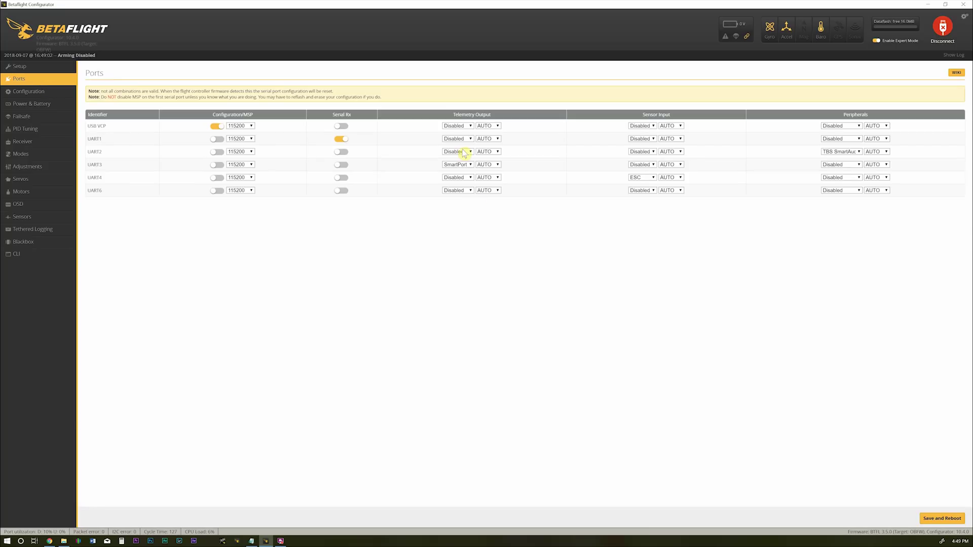
In the configuration, set the ESC/Motor protocol to DSHOT600 and disable the accelerometer, barometer and magnetometer
{"action": "left_click", "coordinate": [40, 94]}
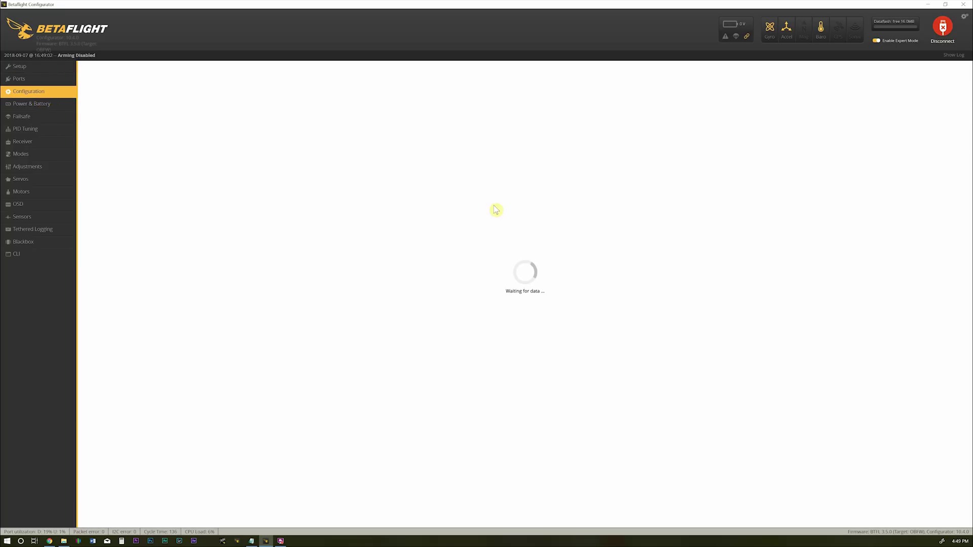
{"action": "left_click", "coordinate": [557, 132]}
{"action": "left_click", "coordinate": [557, 131]}
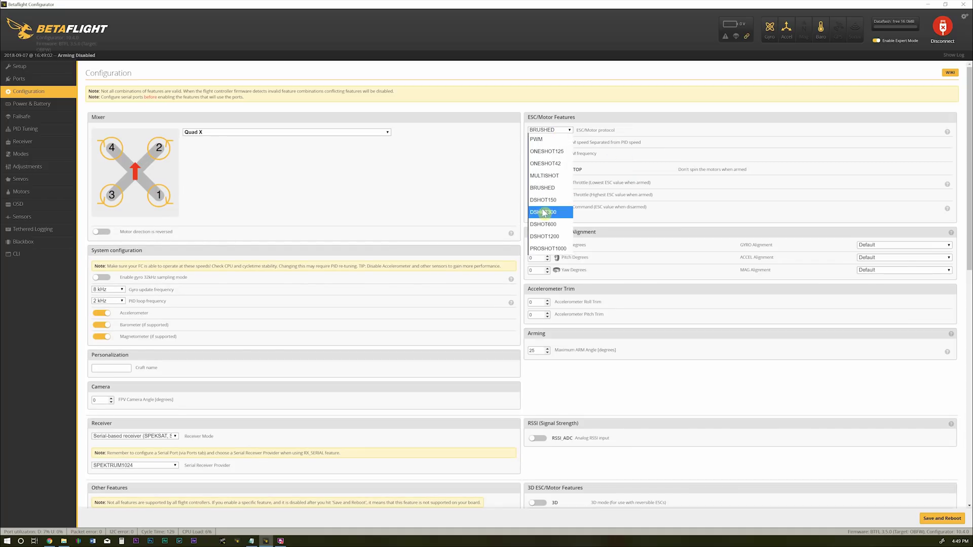
{"action": "left_click", "coordinate": [547, 224]}
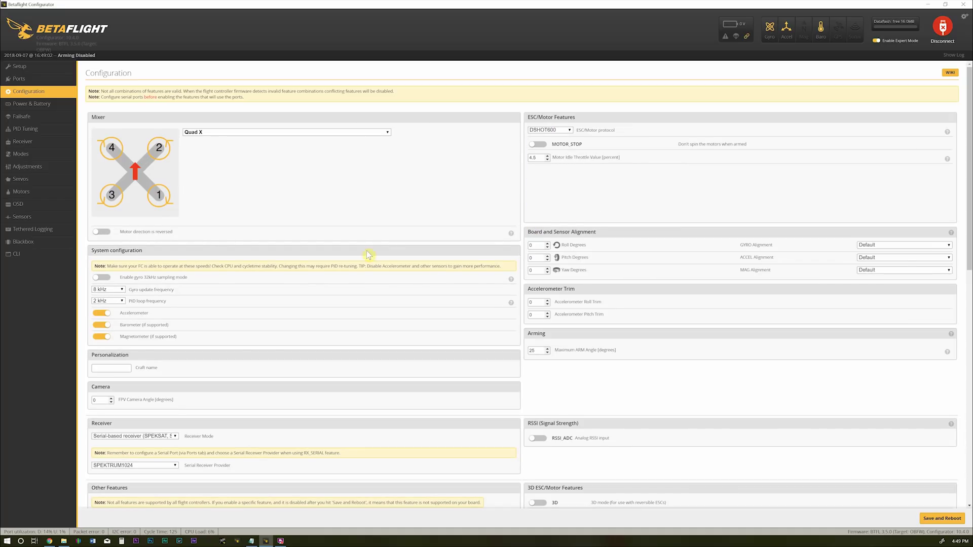
{"action": "left_click", "coordinate": [107, 314]}
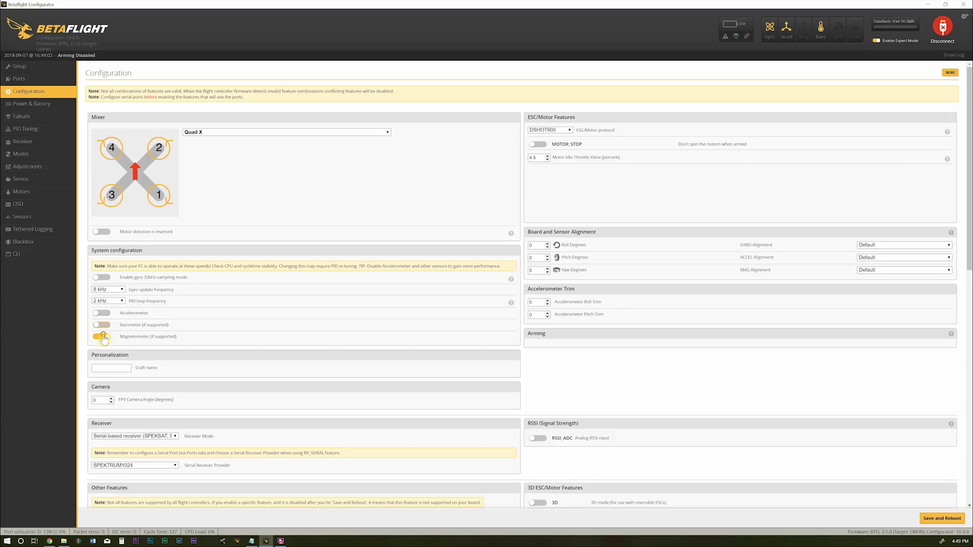
Enable gyro 32kHz sampling mode and set both the gyro update frequency and the PID loop frequency to 16 kHz
{"action": "left_click", "coordinate": [121, 291]}
{"action": "left_click", "coordinate": [193, 303]}
{"action": "left_click", "coordinate": [103, 278]}
{"action": "left_click", "coordinate": [120, 290]}
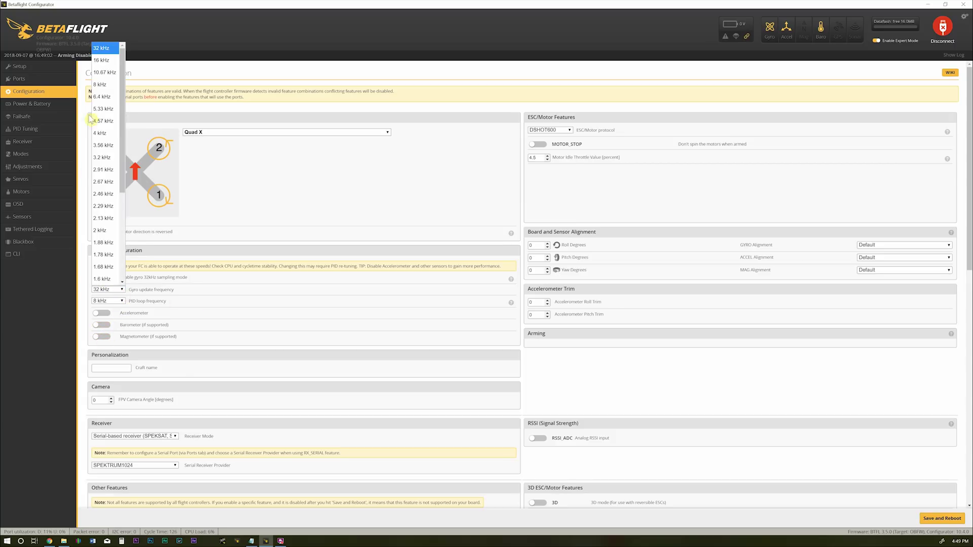
{"action": "left_click", "coordinate": [101, 61]}
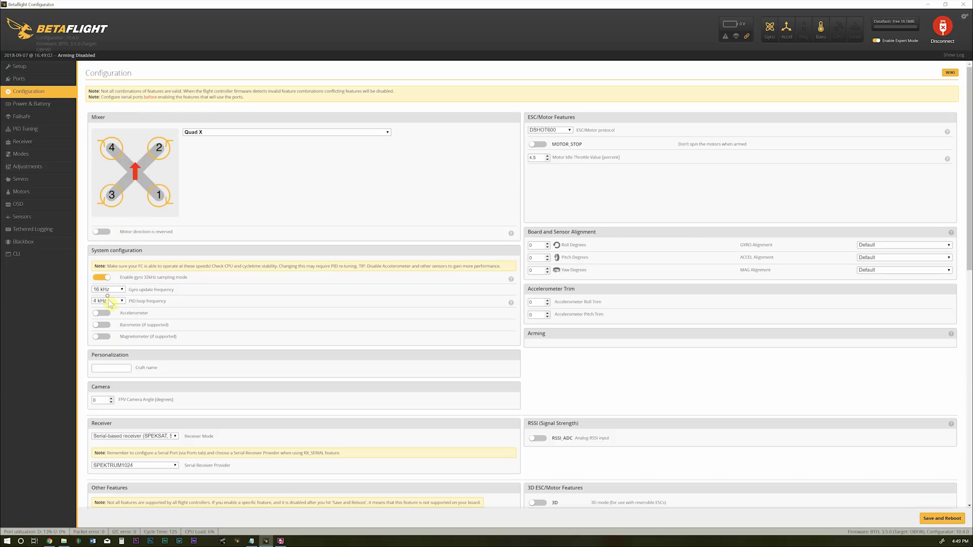
{"action": "left_click", "coordinate": [110, 302]}
{"action": "left_click", "coordinate": [107, 307]}
Set the serial receiver provider to SBUS and enable the TELEMETRY and AIRMODE features
{"action": "scroll", "coordinate": [217, 348], "scroll_direction": "down", "scroll_amount": 3}
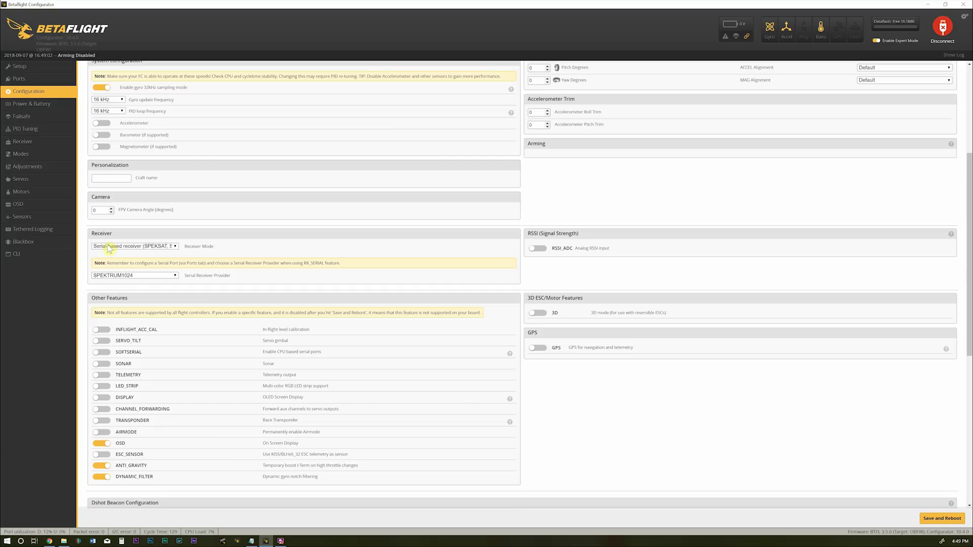
{"action": "left_click", "coordinate": [147, 278]}
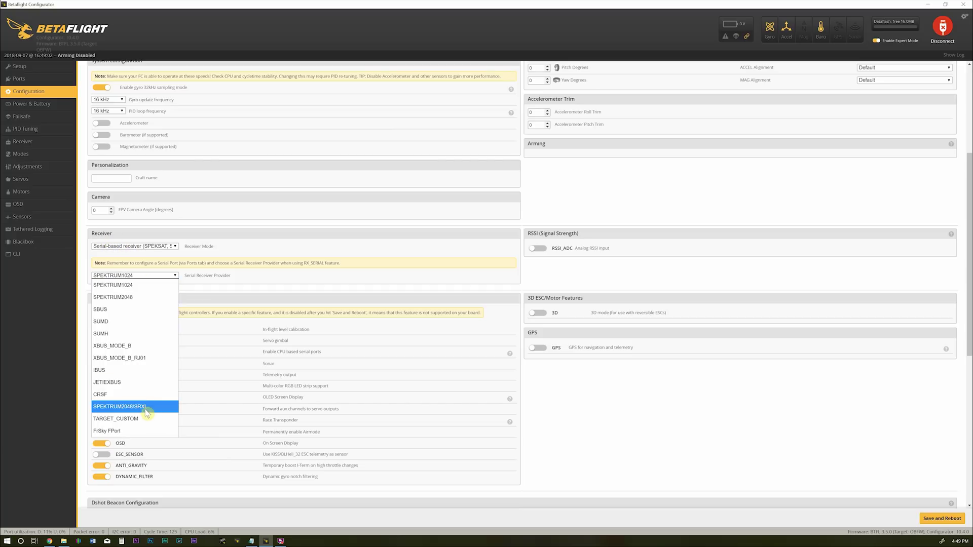
{"action": "left_click", "coordinate": [106, 312]}
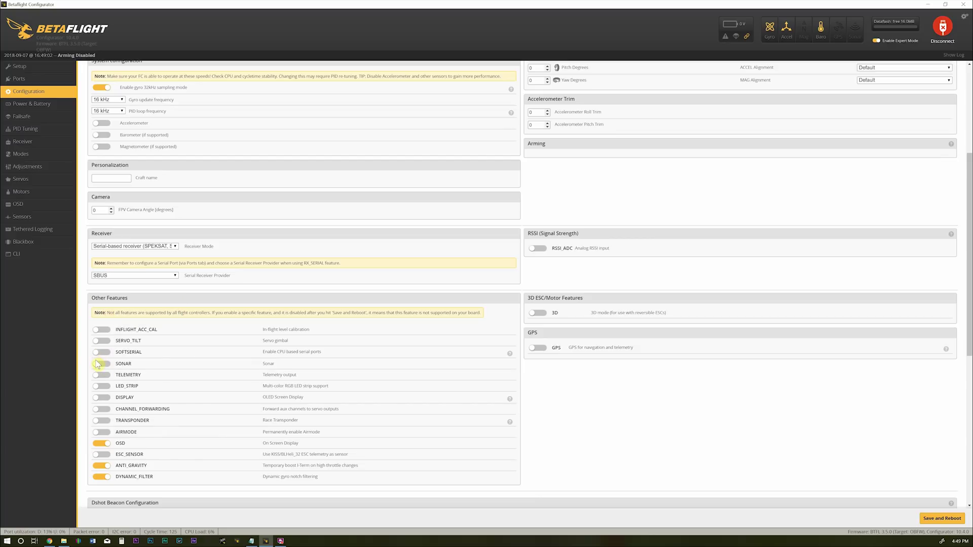
{"action": "left_click", "coordinate": [96, 377]}
{"action": "left_click", "coordinate": [105, 433]}
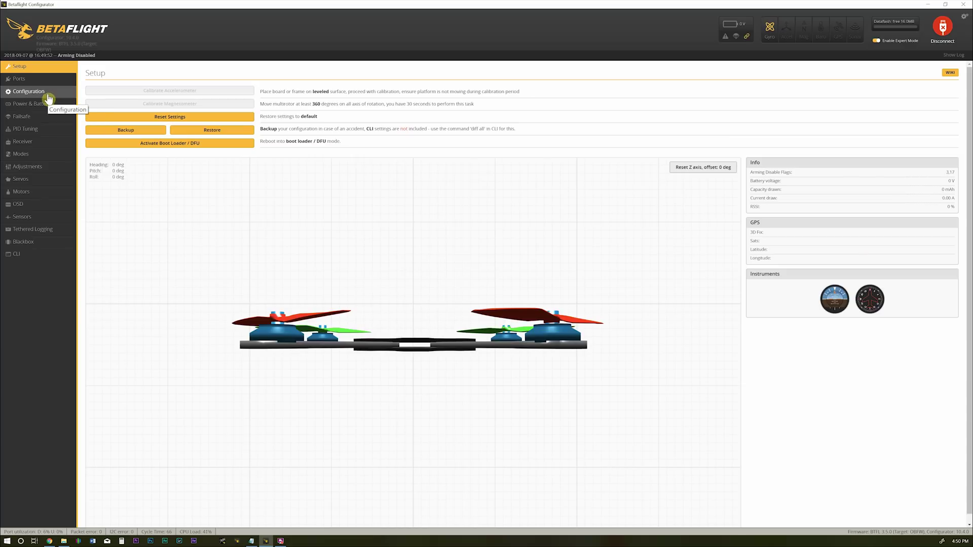
Change the receiver's channel map to TAER1234
{"action": "left_click", "coordinate": [39, 145]}
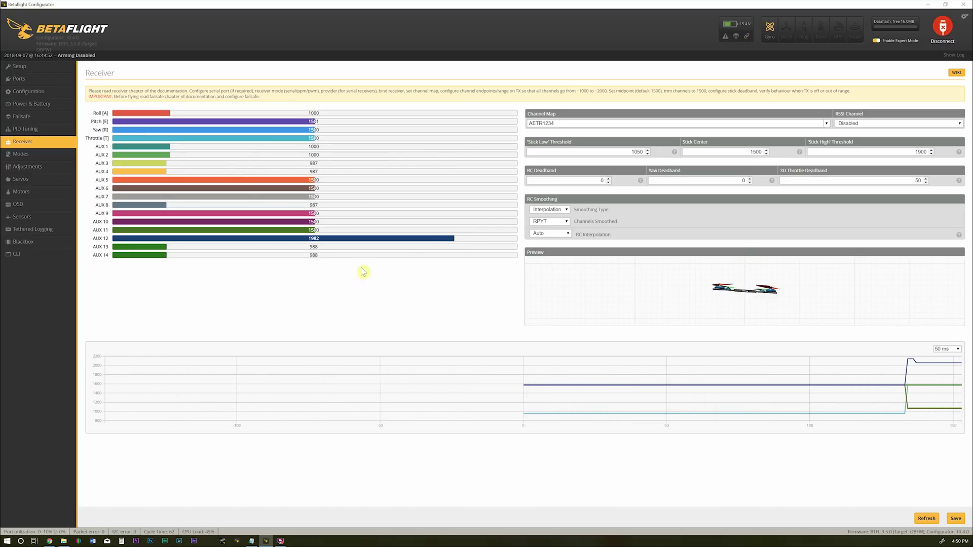
{"action": "left_click", "coordinate": [541, 123]}
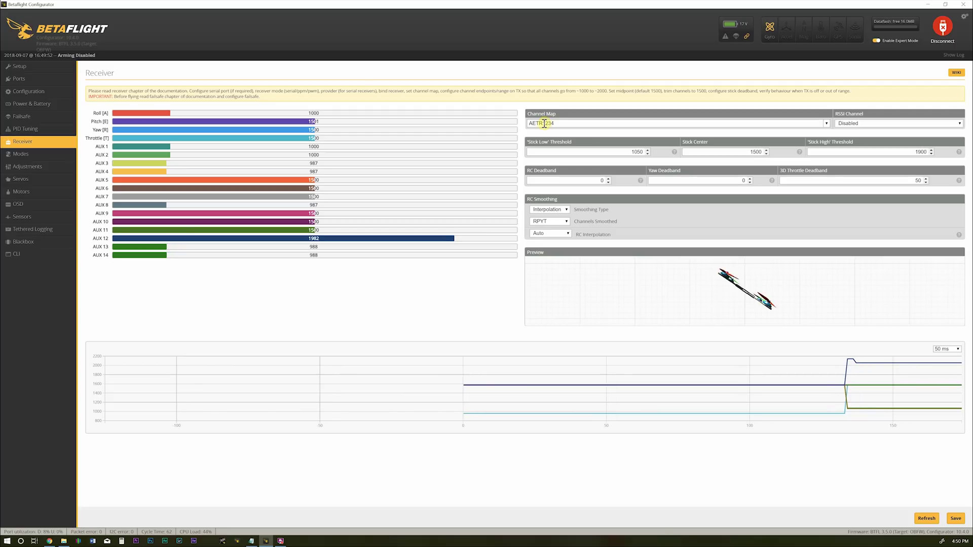
{"action": "key", "text": "shift+Home"}
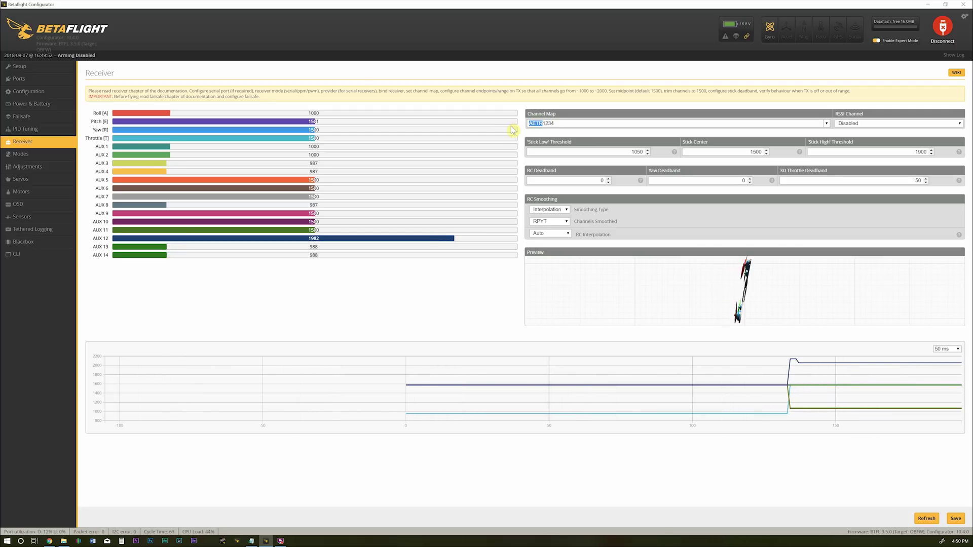
{"action": "type", "text": "TAER"}
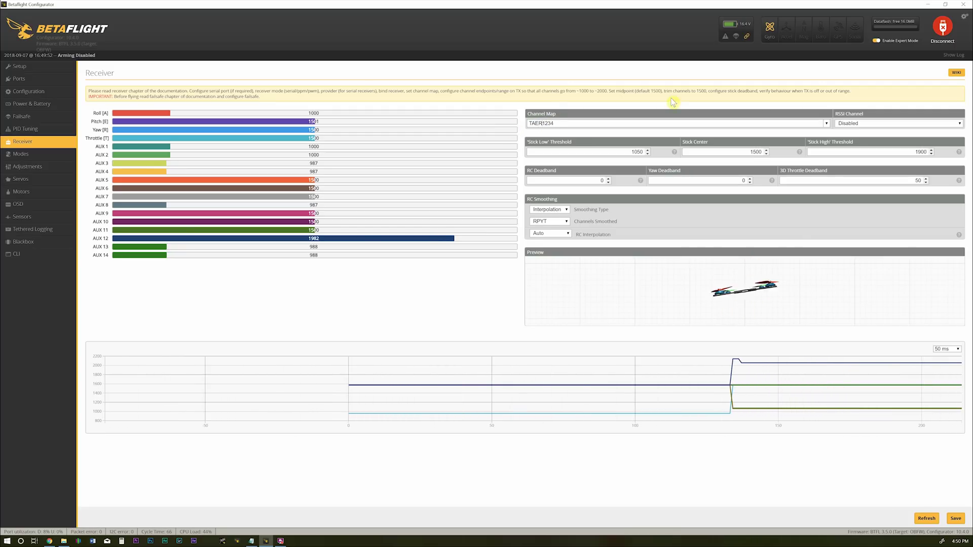